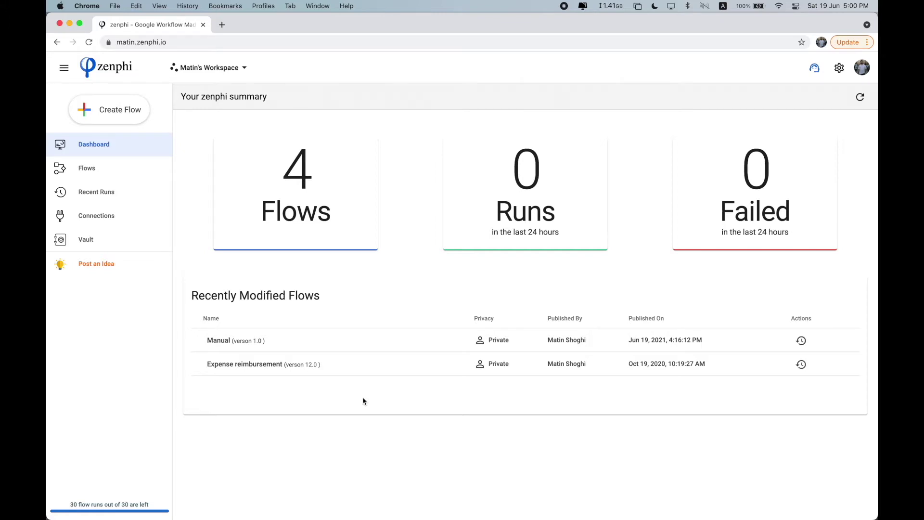
Start a new flow with the Create Flow button in the left sidebar.
{"action": "left_click", "coordinate": [111, 109]}
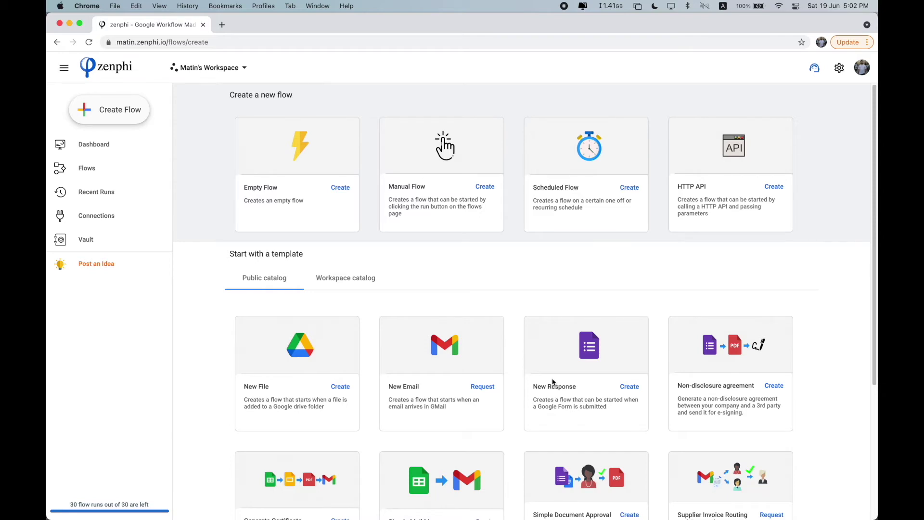
Browse the flow templates and create a Manual Flow draft.
{"action": "scroll", "coordinate": [552, 382], "scroll_direction": "down", "scroll_amount": 3}
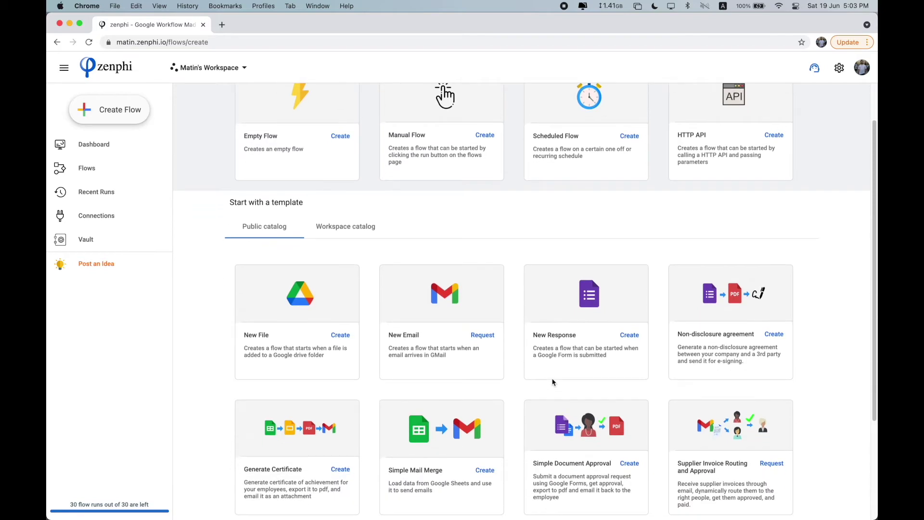
{"action": "scroll", "coordinate": [618, 403], "scroll_direction": "down", "scroll_amount": 2}
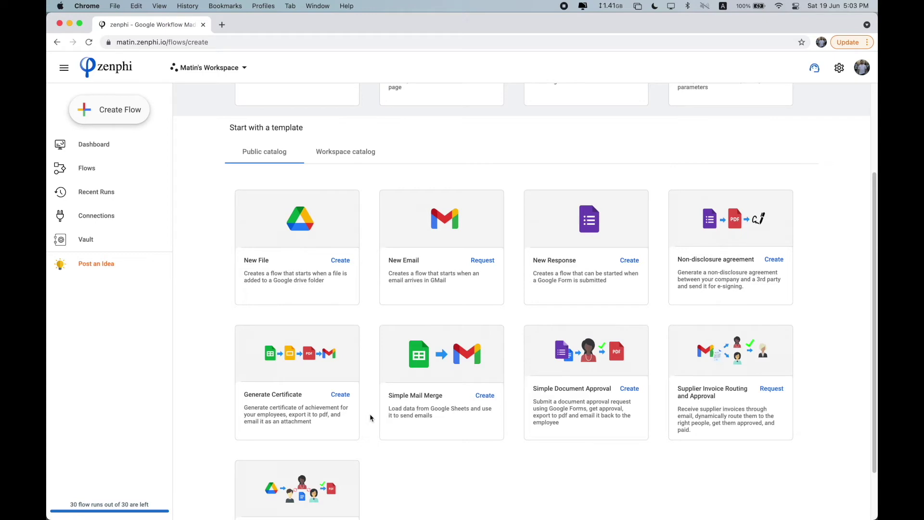
{"action": "scroll", "coordinate": [371, 417], "scroll_direction": "up", "scroll_amount": 5}
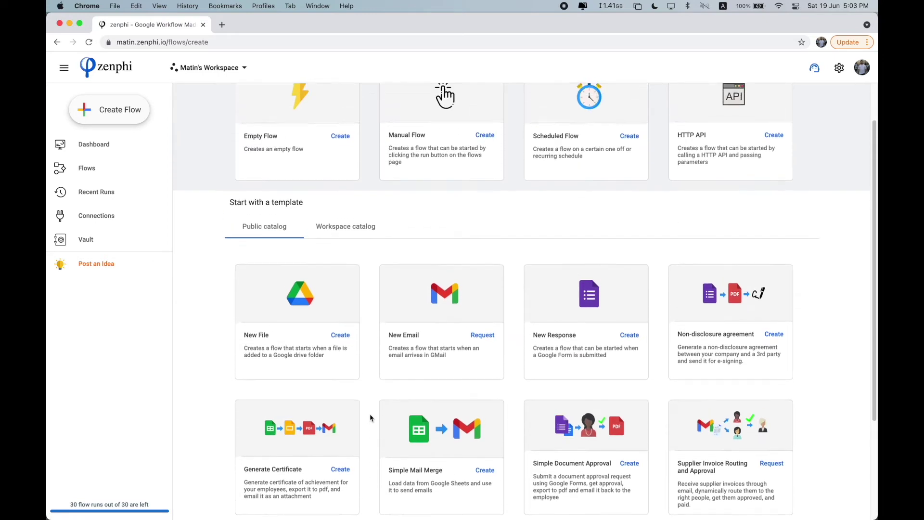
{"action": "left_click", "coordinate": [485, 186]}
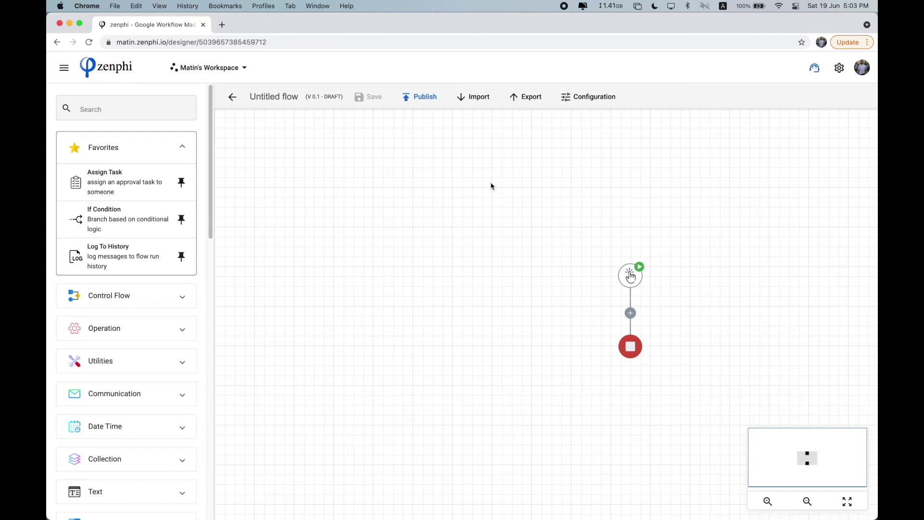
Expand the Control Flow actions in the designer sidebar and scroll through them.
{"action": "left_click", "coordinate": [160, 288]}
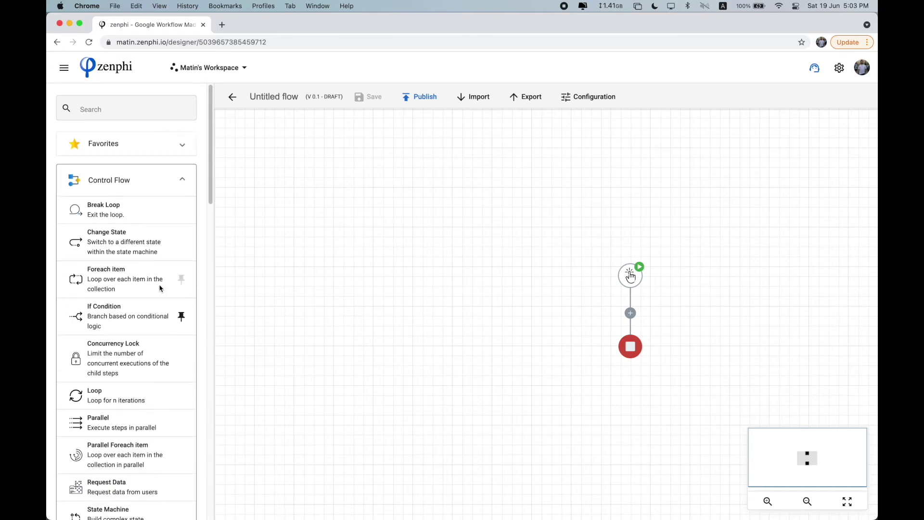
{"action": "scroll", "coordinate": [161, 288], "scroll_direction": "down", "scroll_amount": 2}
{"action": "scroll", "coordinate": [160, 288], "scroll_direction": "down", "scroll_amount": 1}
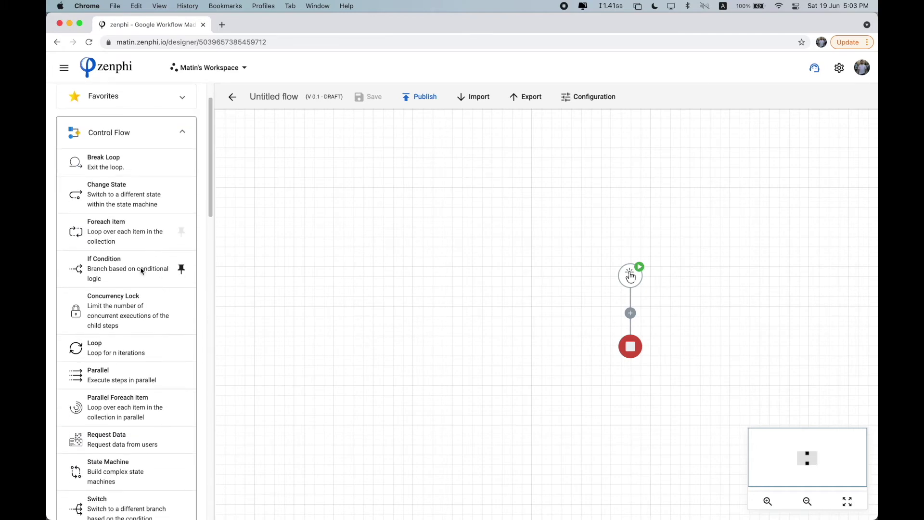
{"action": "scroll", "coordinate": [141, 270], "scroll_direction": "down", "scroll_amount": 5}
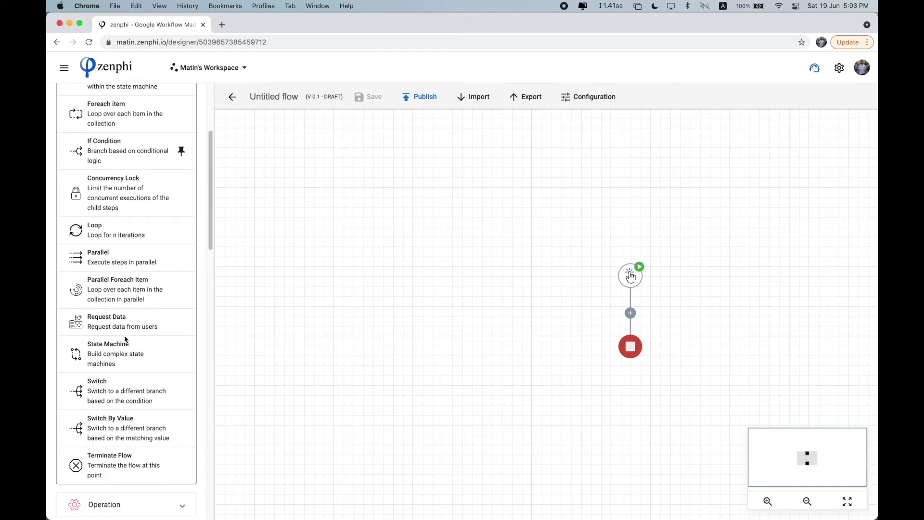
{"action": "scroll", "coordinate": [125, 338], "scroll_direction": "down", "scroll_amount": 9}
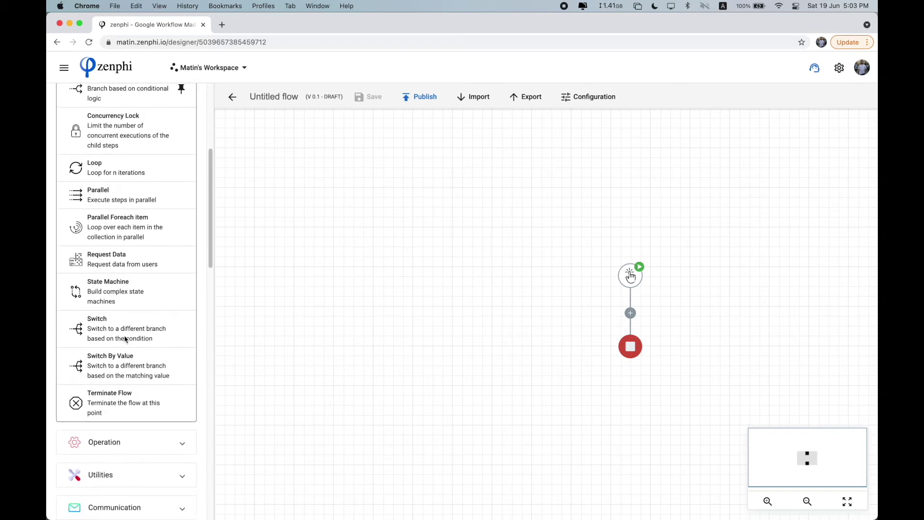
{"action": "scroll", "coordinate": [125, 346], "scroll_direction": "down", "scroll_amount": 4}
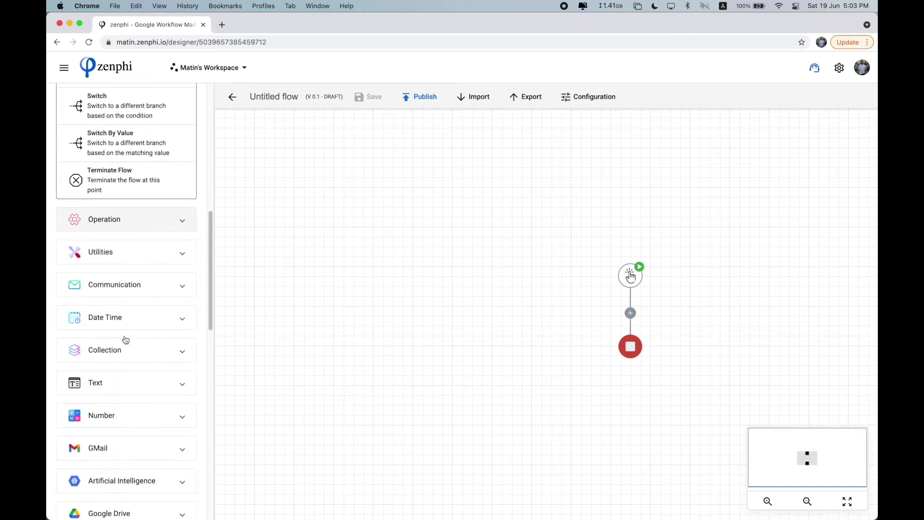
Expand GMail, then Google Sheets to reveal Add New Sheet, Append Row and Lookup Row.
{"action": "left_click", "coordinate": [126, 410]}
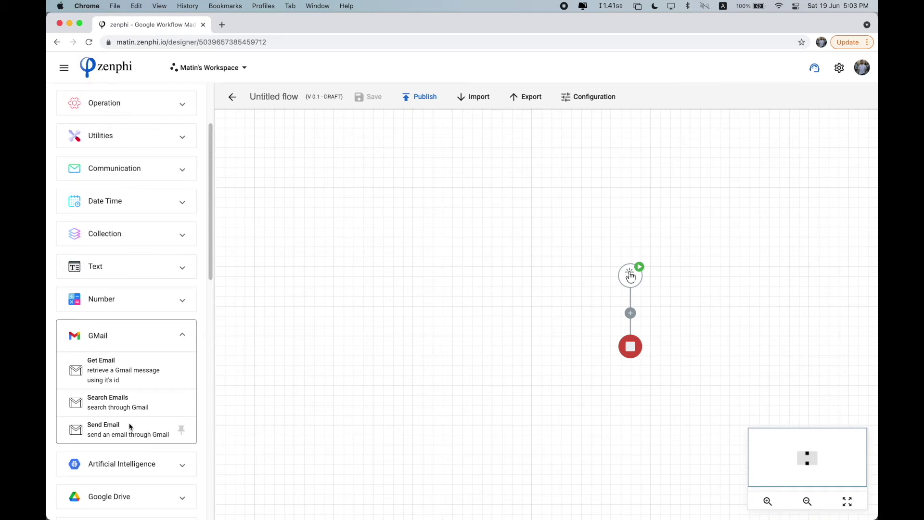
{"action": "scroll", "coordinate": [130, 426], "scroll_direction": "down", "scroll_amount": 4}
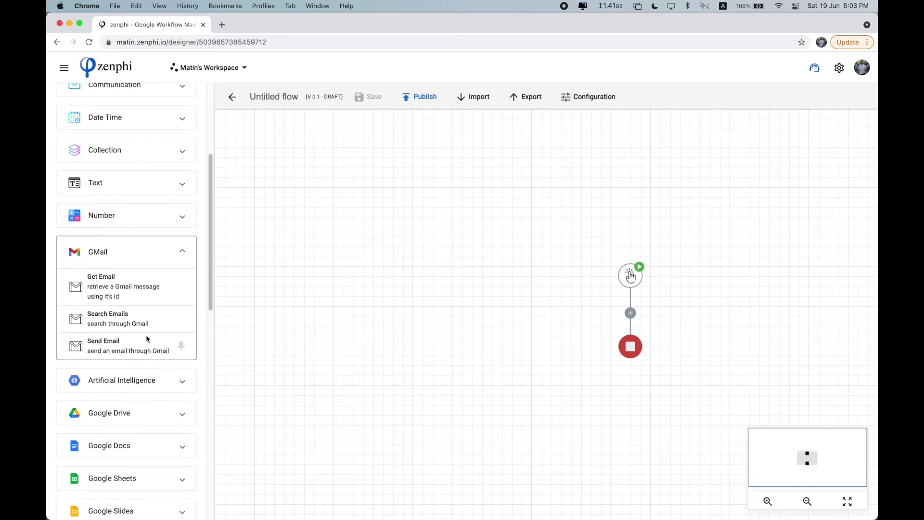
{"action": "scroll", "coordinate": [146, 337], "scroll_direction": "down", "scroll_amount": 2}
{"action": "left_click", "coordinate": [141, 413]}
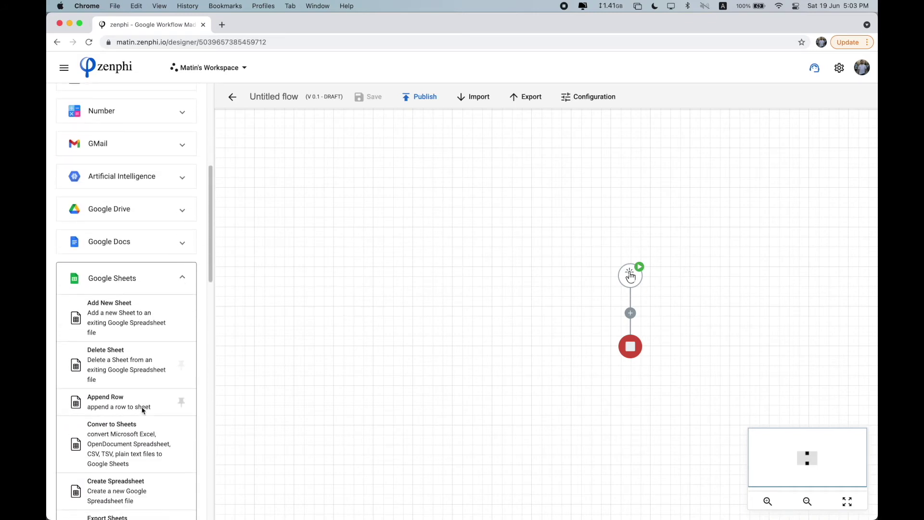
{"action": "scroll", "coordinate": [143, 410], "scroll_direction": "down", "scroll_amount": 5}
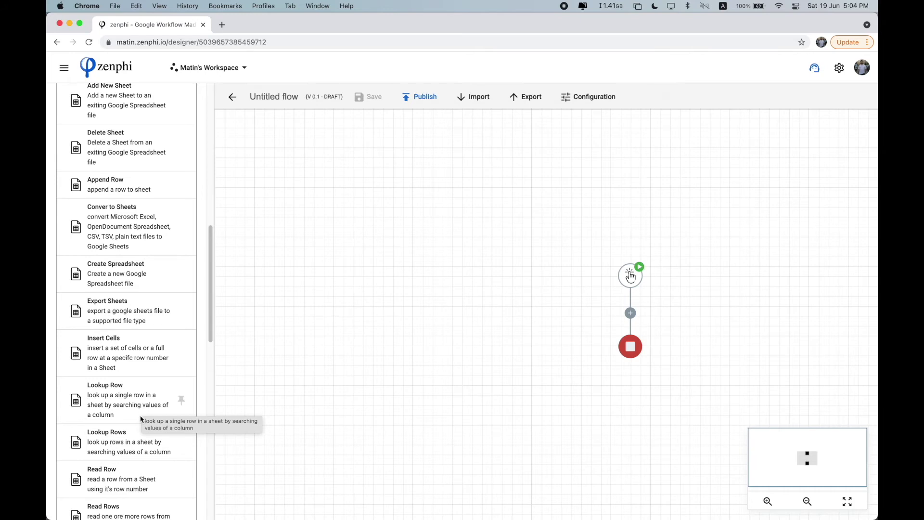
{"action": "scroll", "coordinate": [143, 410], "scroll_direction": "up", "scroll_amount": 3}
Insert an Append Row step between the manual trigger and the end step.
{"action": "left_click_drag", "start_coordinate": [125, 251], "coordinate": [620, 310]}
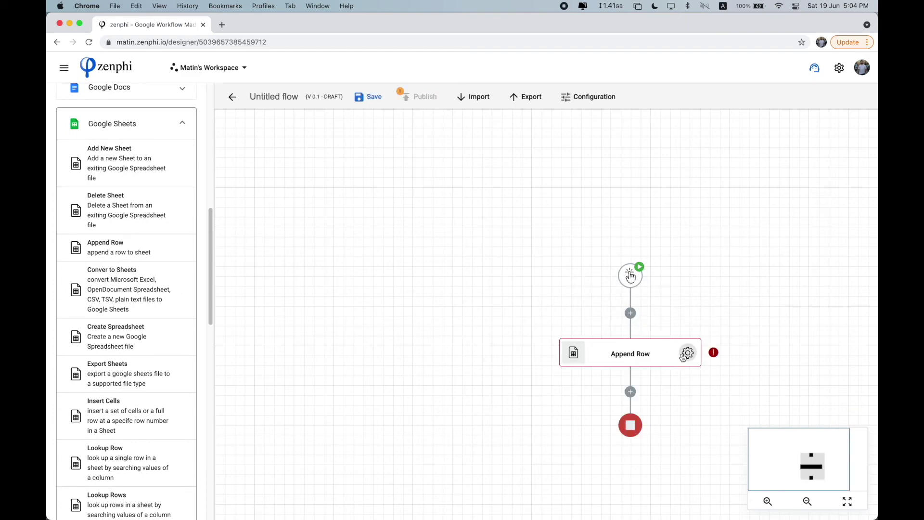
{"action": "scroll", "coordinate": [687, 374], "scroll_direction": "down", "scroll_amount": 3}
{"action": "scroll", "coordinate": [674, 366], "scroll_direction": "right", "scroll_amount": 3}
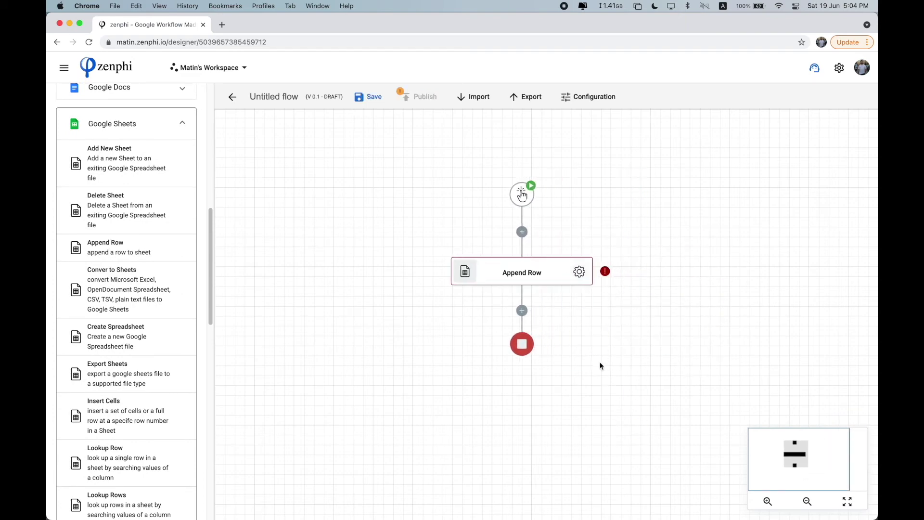
Open the Append Row settings and dismiss the File field's token list without inserting anything.
{"action": "left_click", "coordinate": [580, 275]}
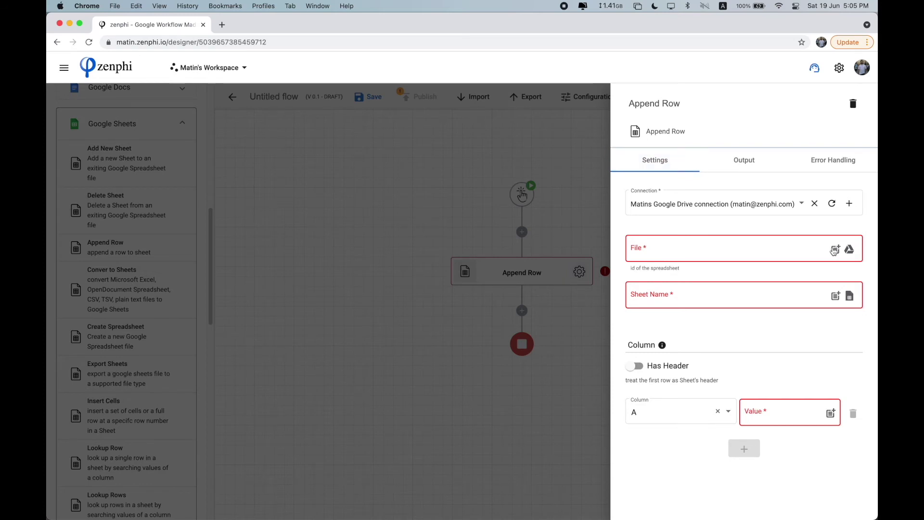
{"action": "left_click", "coordinate": [834, 249]}
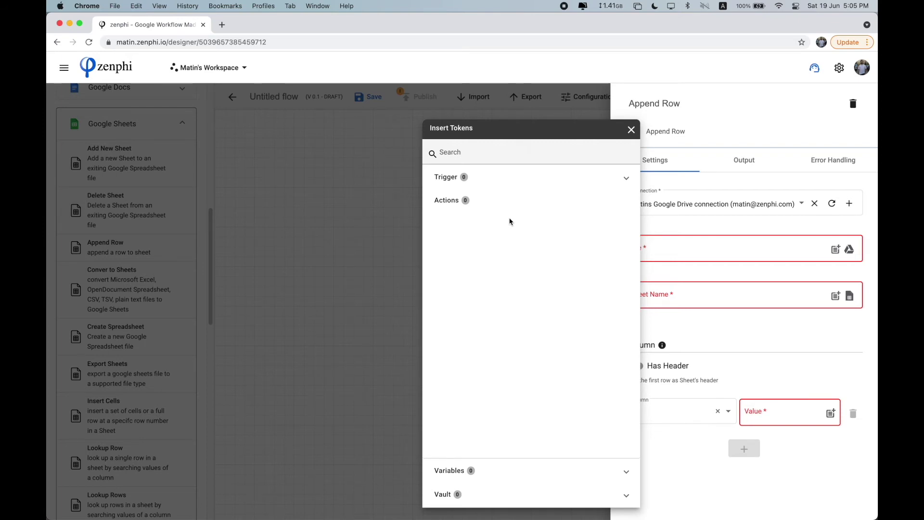
{"action": "left_click", "coordinate": [377, 211]}
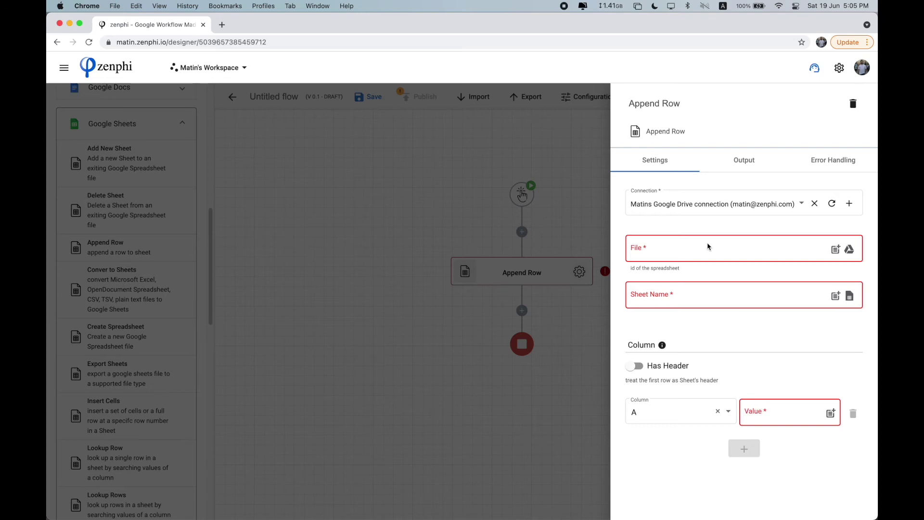
Use the Google Drive connection, then discard the flow and start a new connection.
{"action": "left_click", "coordinate": [722, 207]}
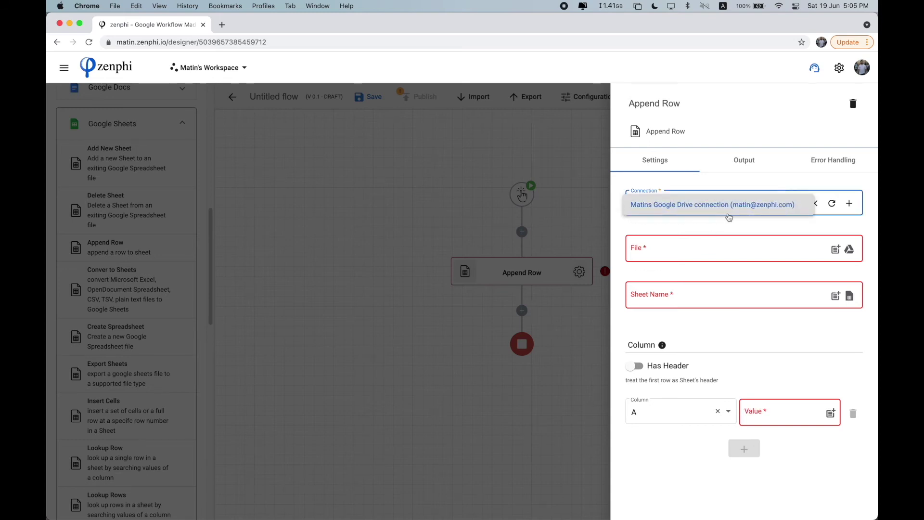
{"action": "left_click", "coordinate": [790, 206]}
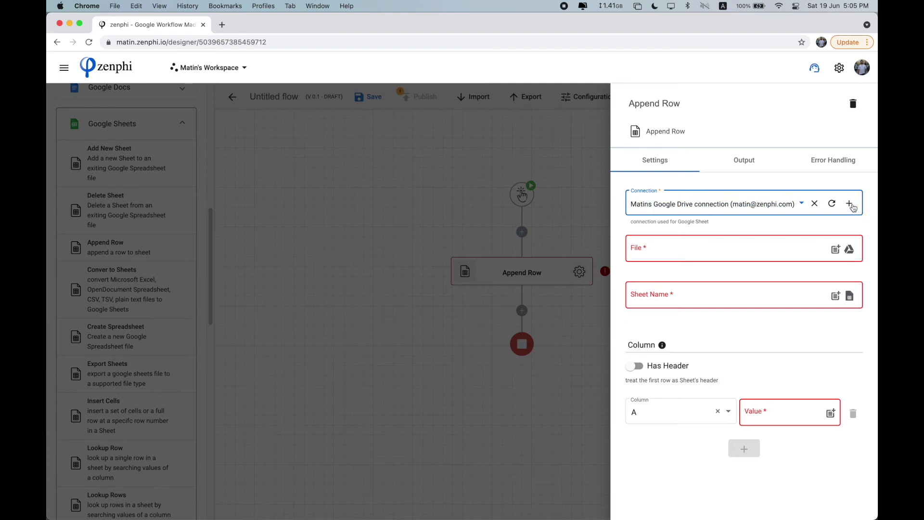
{"action": "left_click", "coordinate": [64, 68]}
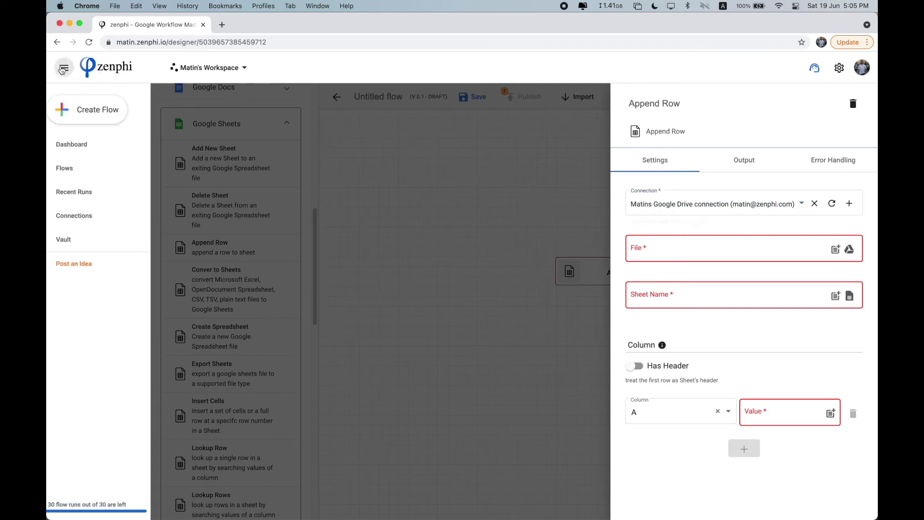
{"action": "left_click", "coordinate": [105, 217]}
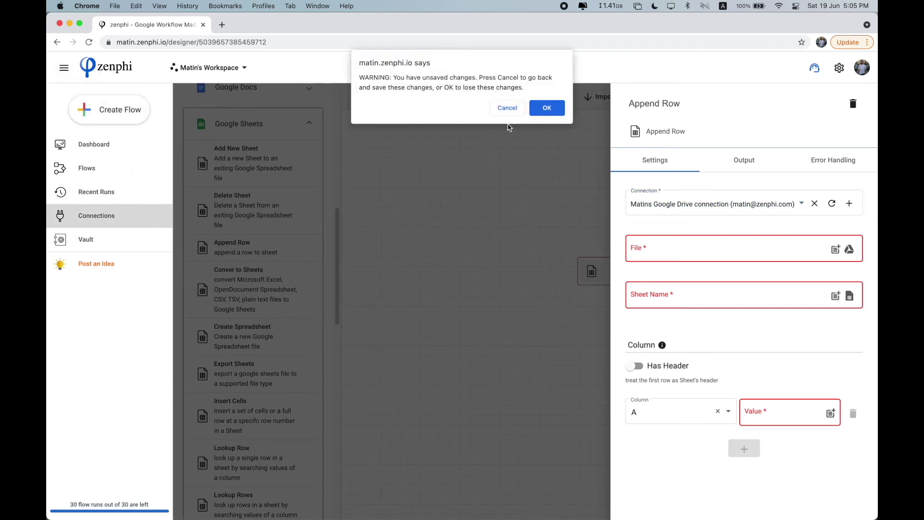
{"action": "left_click", "coordinate": [546, 108]}
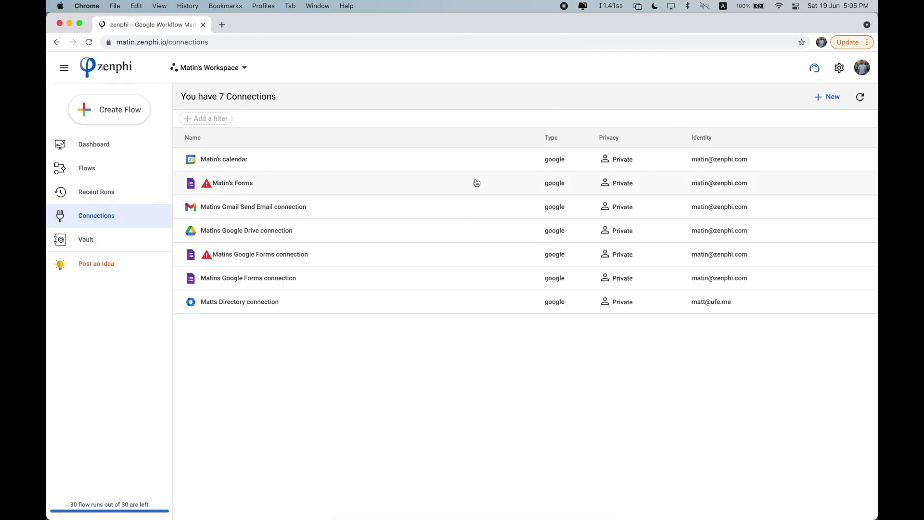
{"action": "left_click", "coordinate": [831, 97]}
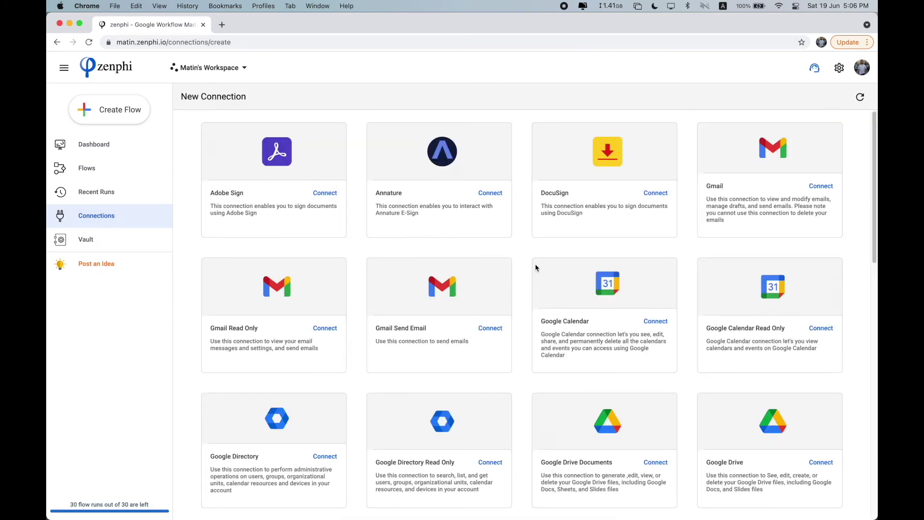
{"action": "scroll", "coordinate": [536, 268], "scroll_direction": "down", "scroll_amount": 5}
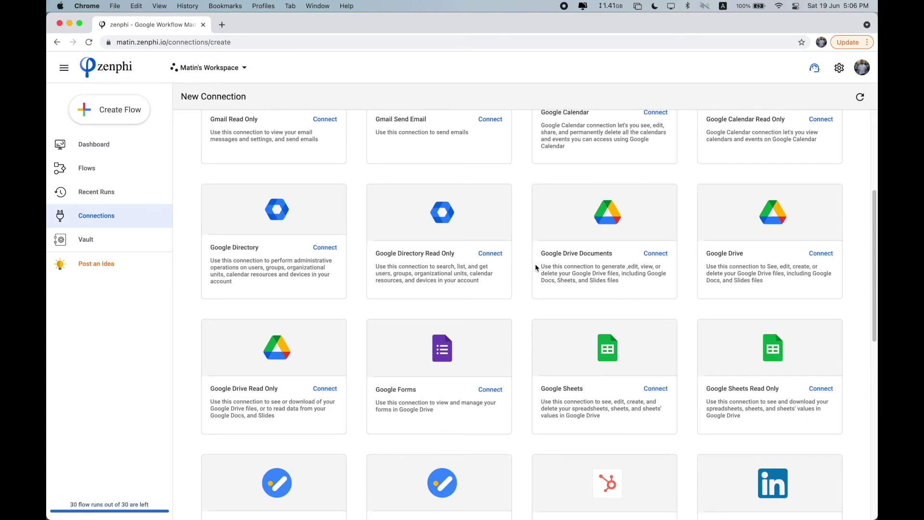
{"action": "scroll", "coordinate": [536, 268], "scroll_direction": "down", "scroll_amount": 1}
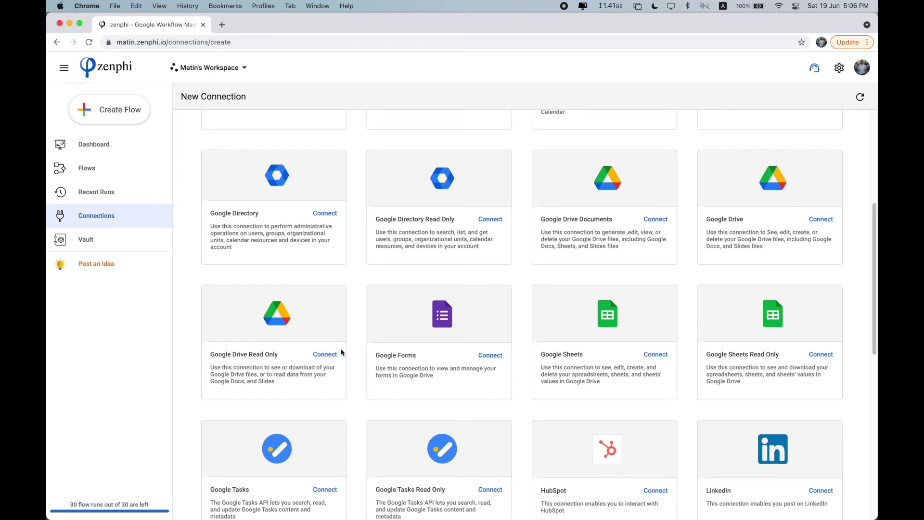
{"action": "scroll", "coordinate": [367, 353], "scroll_direction": "up", "scroll_amount": 2}
{"action": "scroll", "coordinate": [368, 356], "scroll_direction": "down", "scroll_amount": 2}
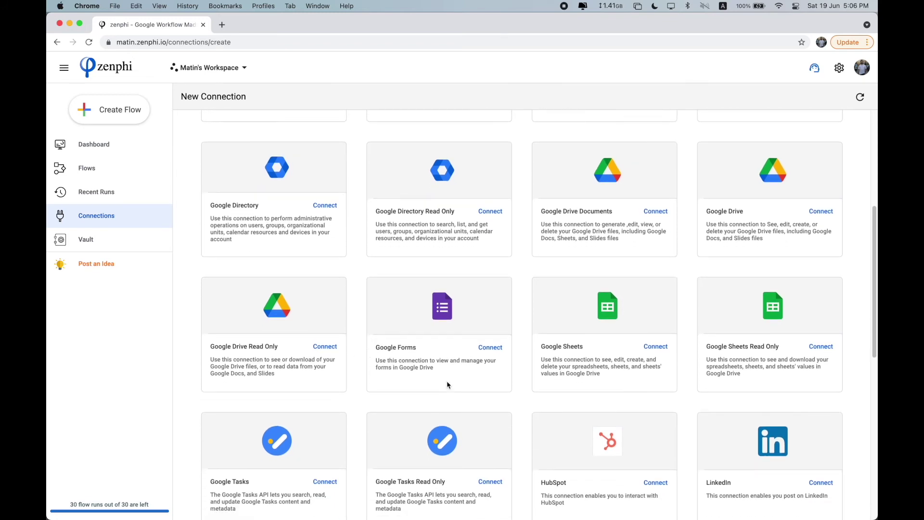
{"action": "scroll", "coordinate": [447, 380], "scroll_direction": "down", "scroll_amount": 1}
{"action": "scroll", "coordinate": [754, 456], "scroll_direction": "up", "scroll_amount": 1}
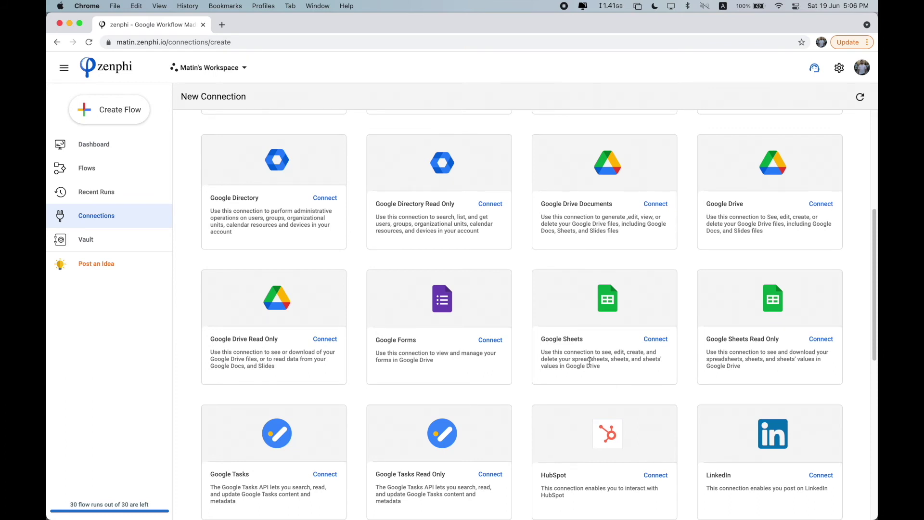
{"action": "scroll", "coordinate": [472, 326], "scroll_direction": "up", "scroll_amount": 10}
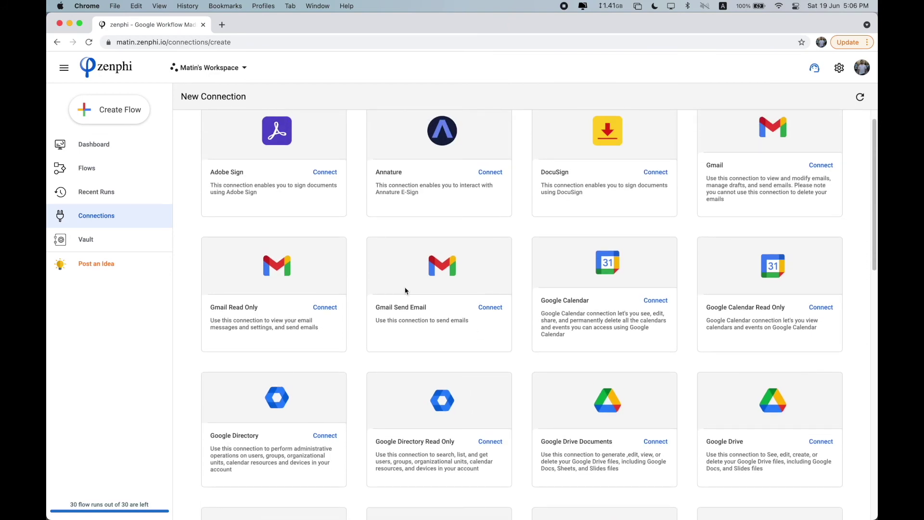
{"action": "left_click", "coordinate": [153, 192]}
View the Flows list, then go to the Recent Runs page.
{"action": "left_click", "coordinate": [128, 174]}
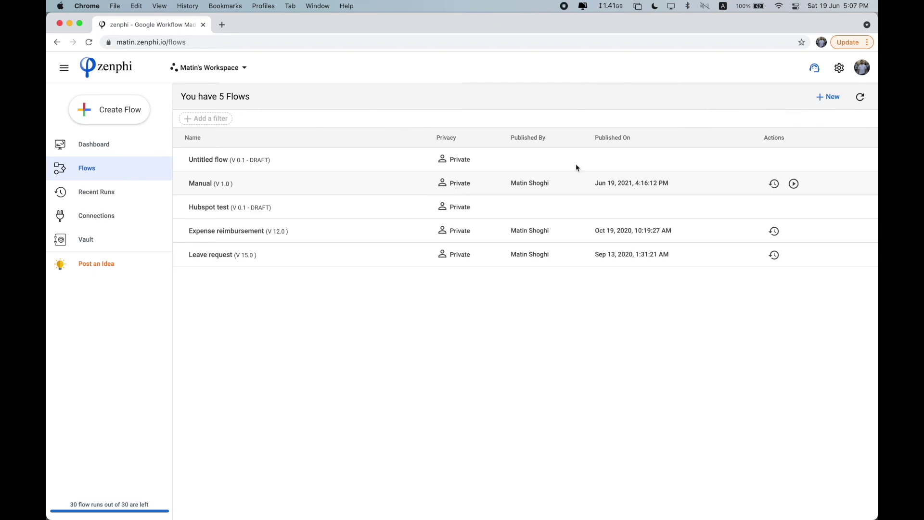
{"action": "left_click", "coordinate": [121, 192]}
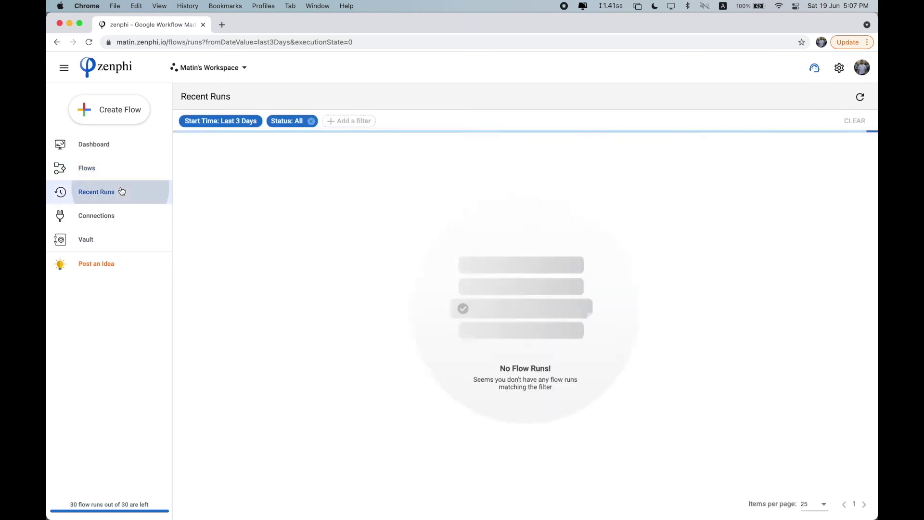
Set the Recent Runs start time filter to All Time.
{"action": "left_click", "coordinate": [247, 120]}
{"action": "left_click", "coordinate": [214, 177]}
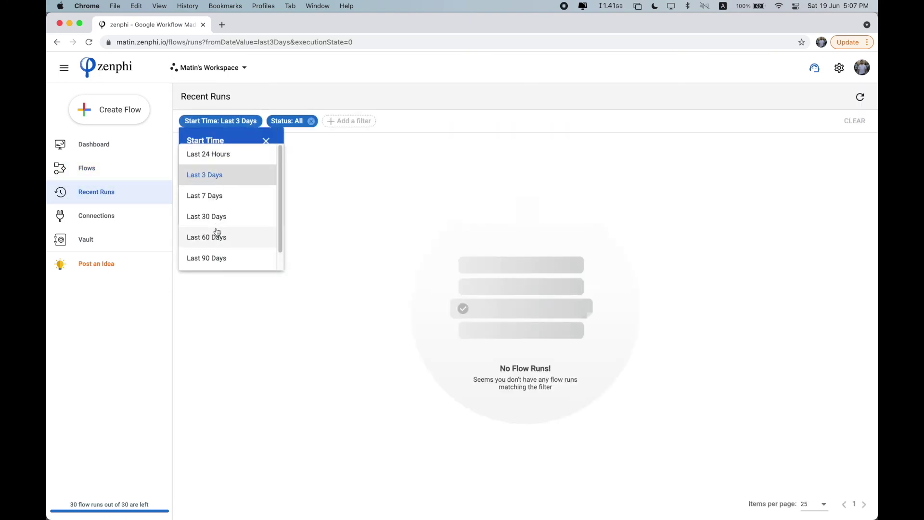
{"action": "scroll", "coordinate": [216, 235], "scroll_direction": "down", "scroll_amount": 1}
{"action": "left_click", "coordinate": [224, 260]}
{"action": "left_click", "coordinate": [260, 207]}
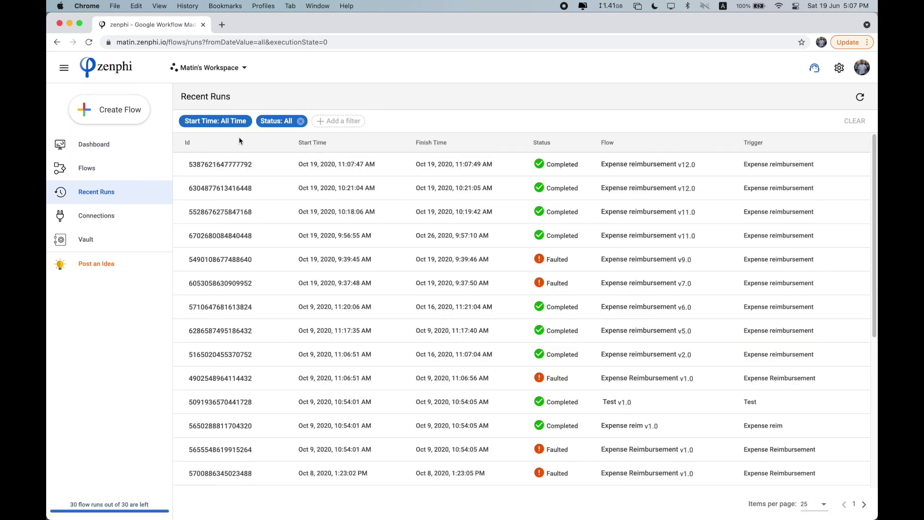
Keep the status filter at All and open the faulted Expense reimbursement v9.0 run.
{"action": "left_click", "coordinate": [281, 125]}
{"action": "left_click", "coordinate": [289, 184]}
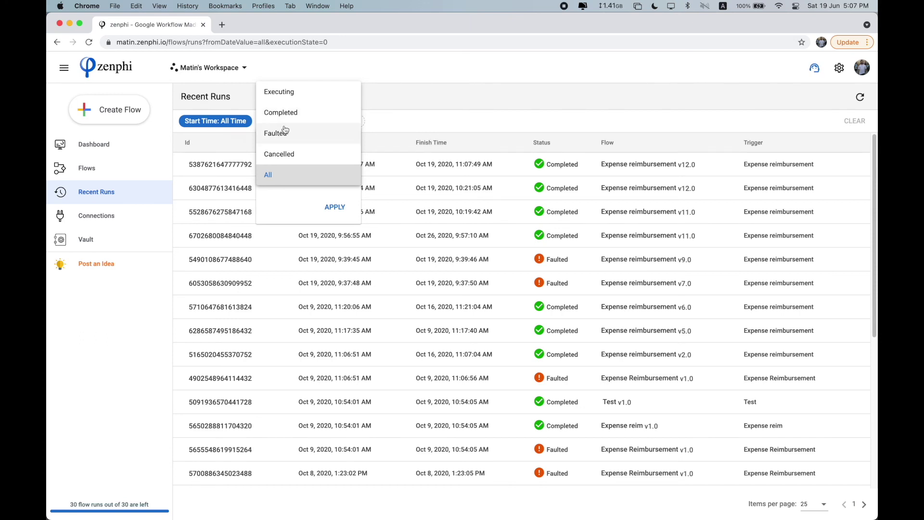
{"action": "left_click", "coordinate": [278, 203]}
{"action": "left_click", "coordinate": [431, 134]}
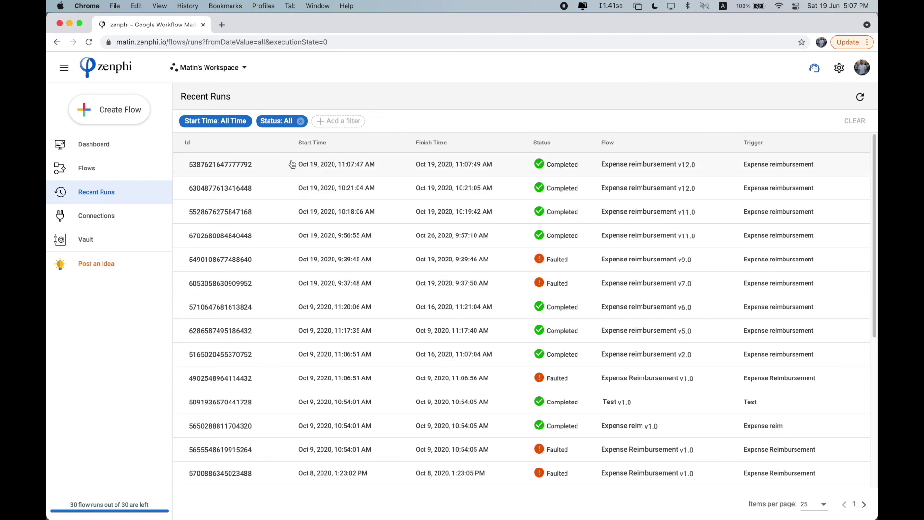
{"action": "left_click", "coordinate": [242, 261]}
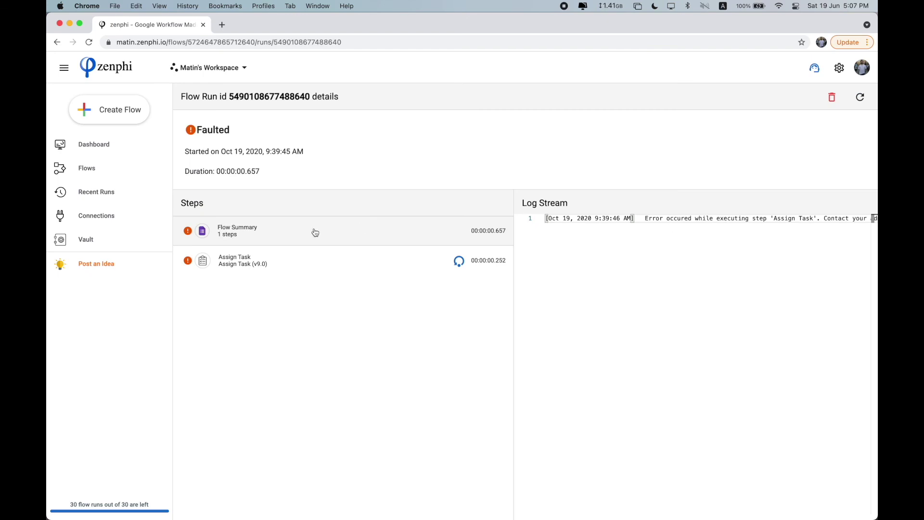
{"action": "left_click", "coordinate": [315, 232]}
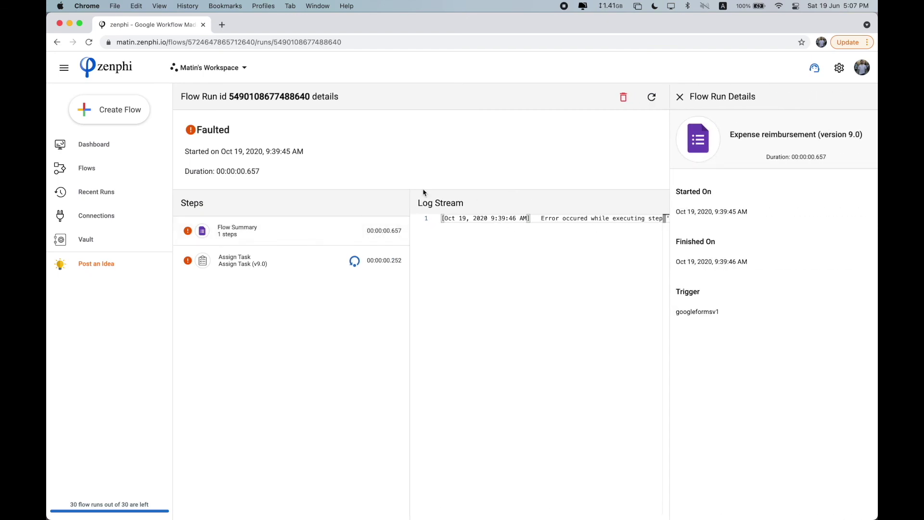
{"action": "key", "text": "super+bracketleft"}
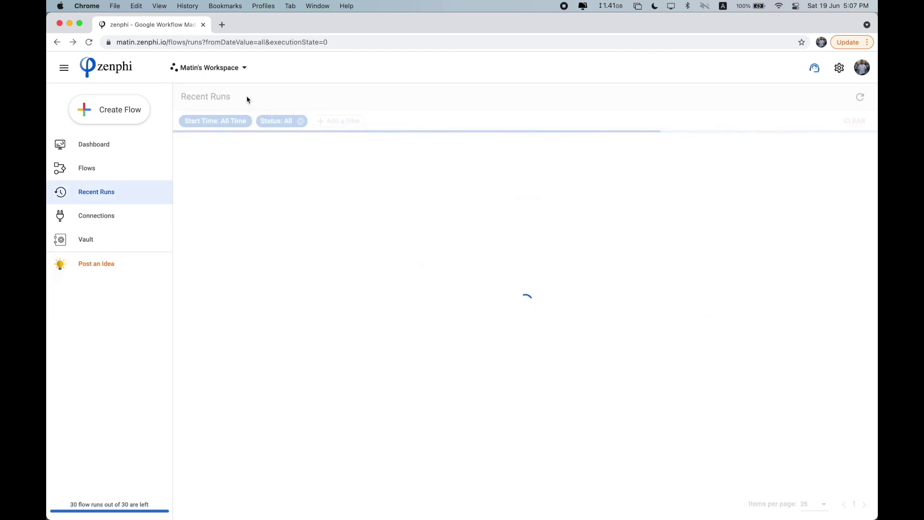